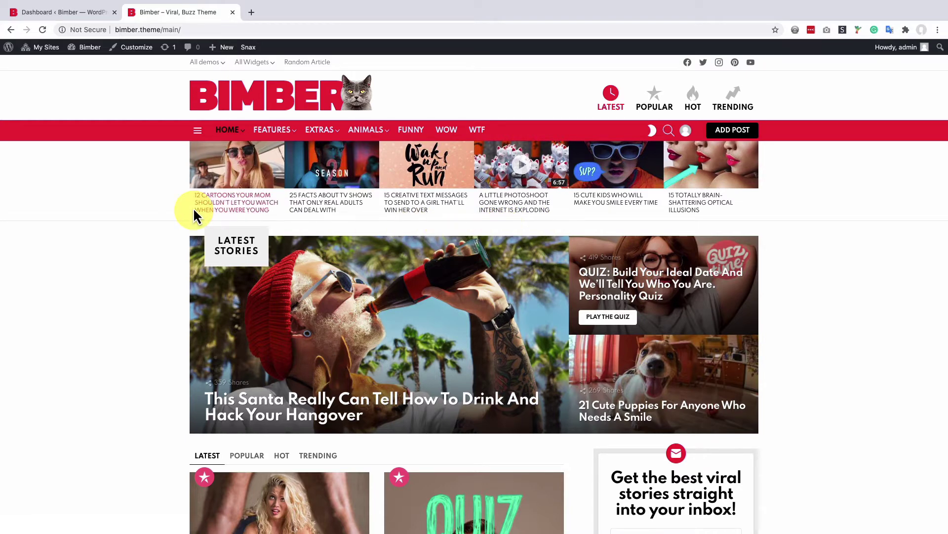
Step: From the WordPress dashboard, start a new ad via Ads > Add New
left_click(65, 14)
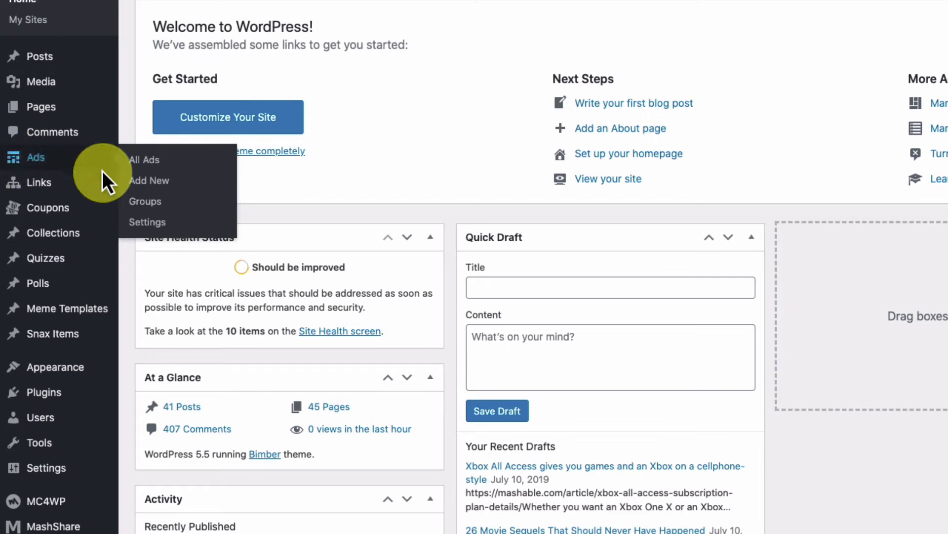
left_click(136, 182)
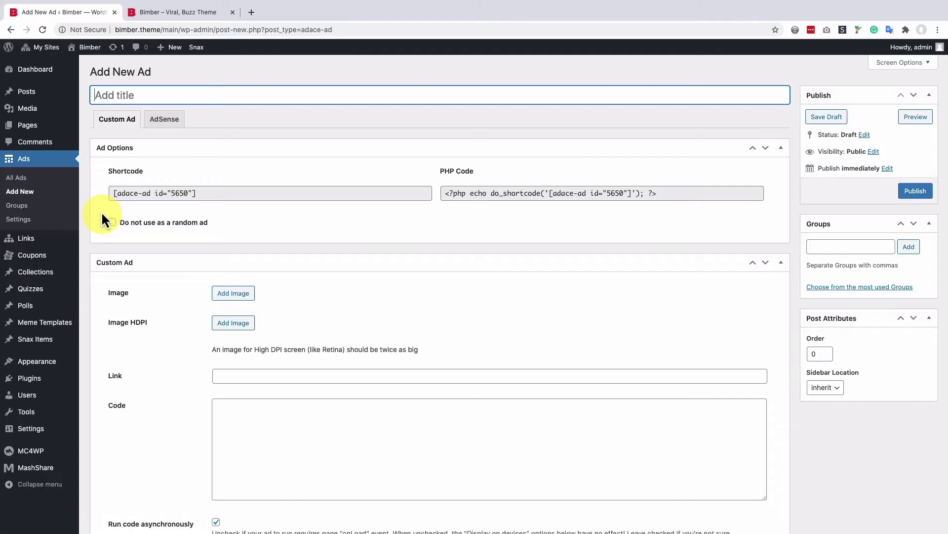
type("Goo")
type("gle Ad")
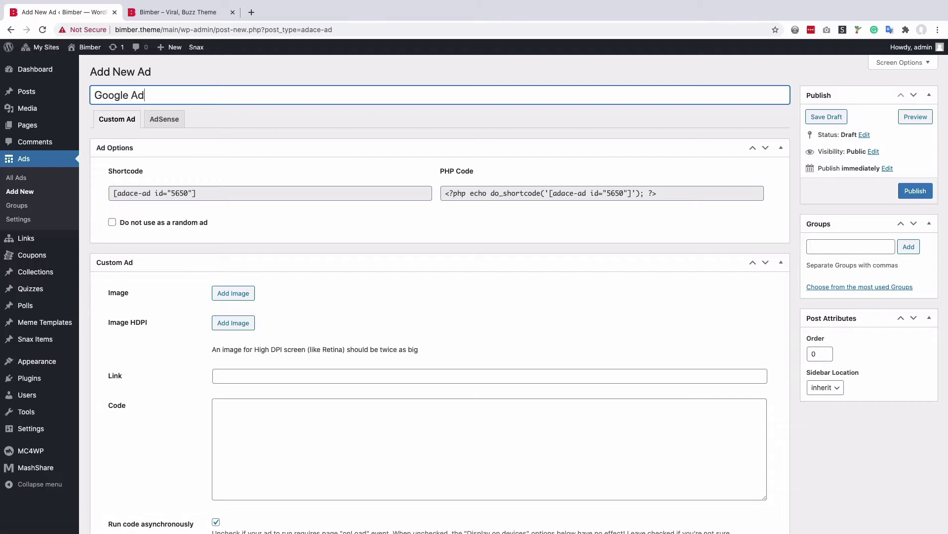
type("Sense Fi")
type("rst Ad")
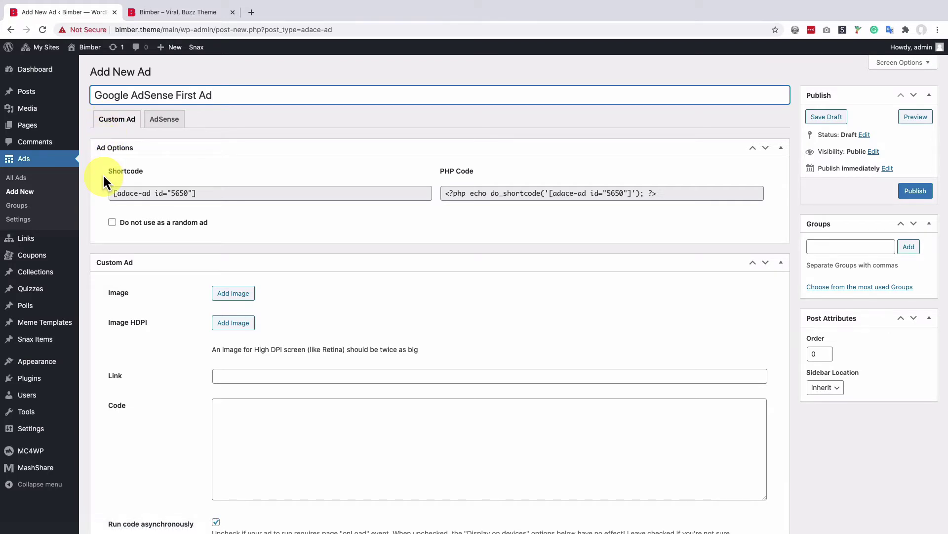
scroll(103, 181, "down", 1)
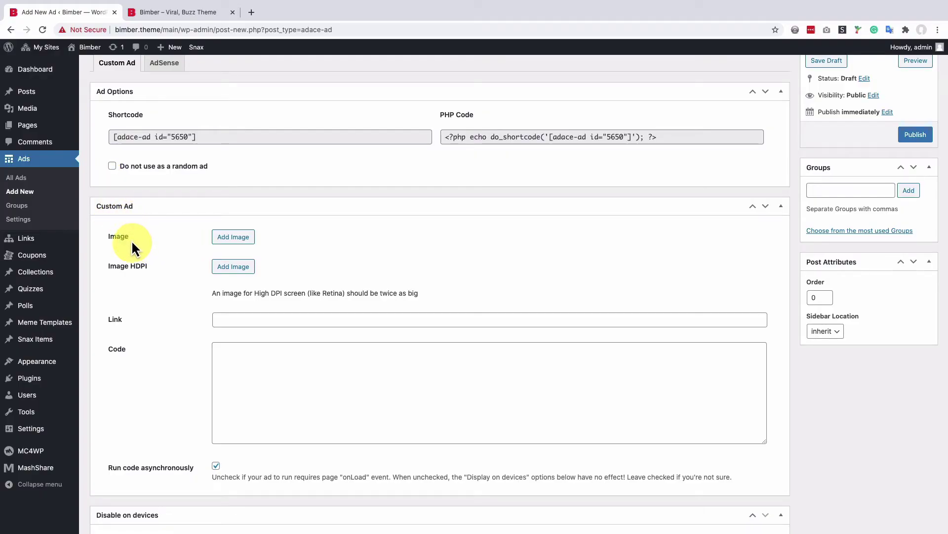
scroll(99, 264, "down", 2)
scroll(99, 269, "down", 3)
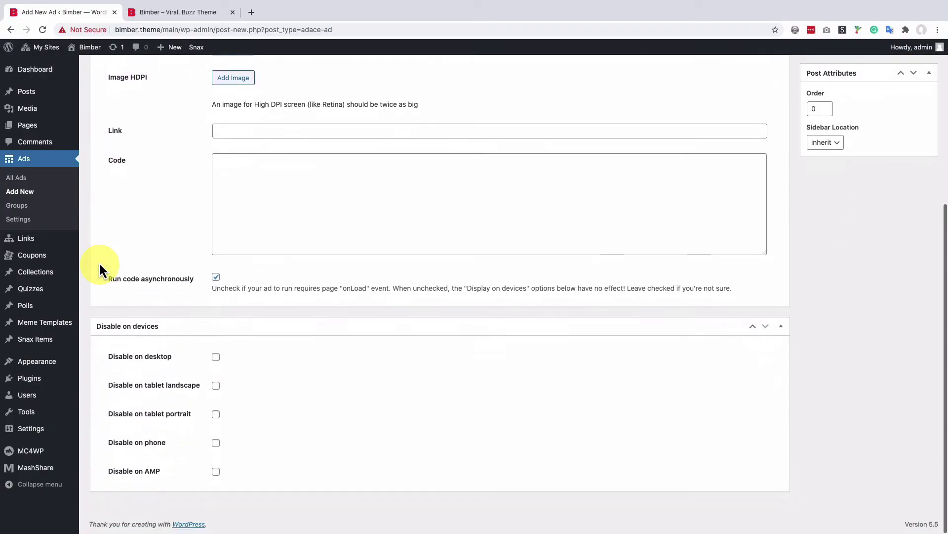
scroll(99, 269, "up", 3)
scroll(99, 269, "up", 3)
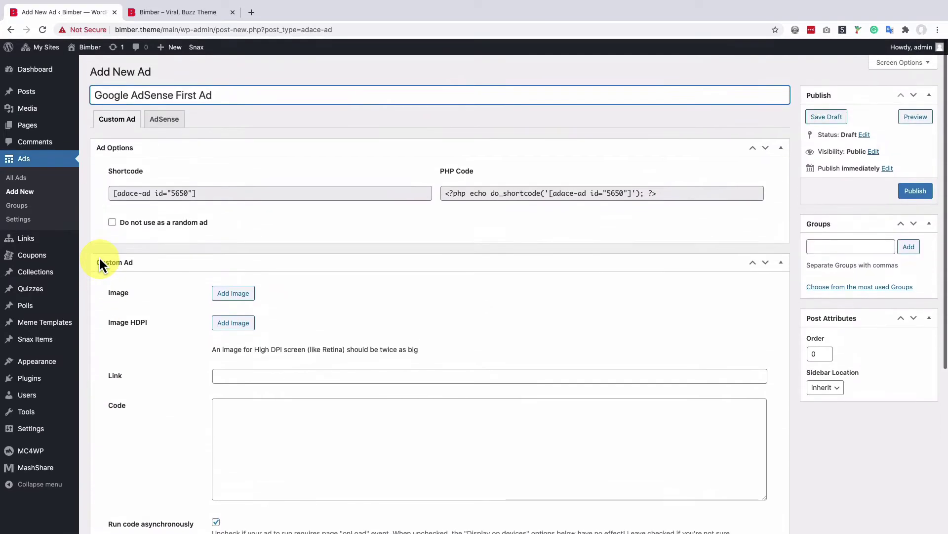
Step: Paste the AdSense code on the ad's AdSense tab to auto-fill slot and publisher IDs
left_click(165, 118)
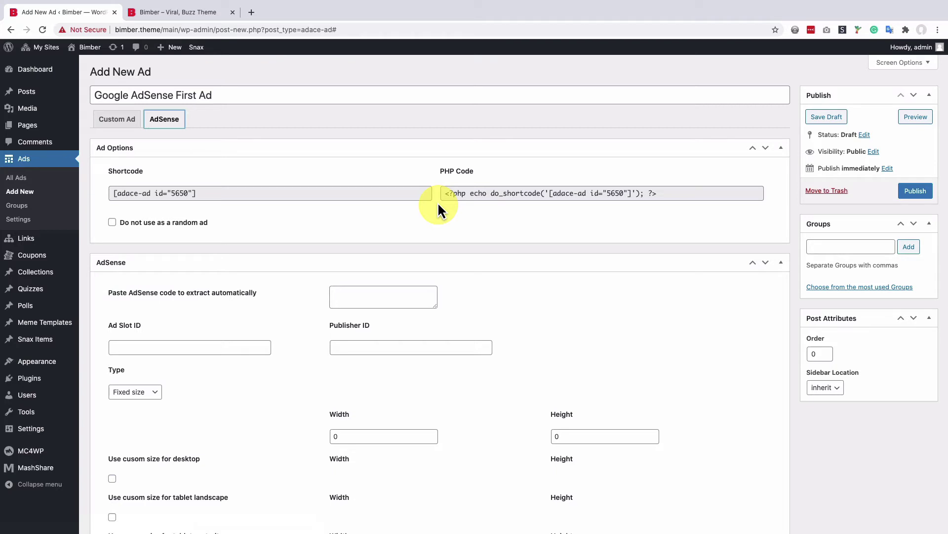
scroll(303, 237, "down", 2)
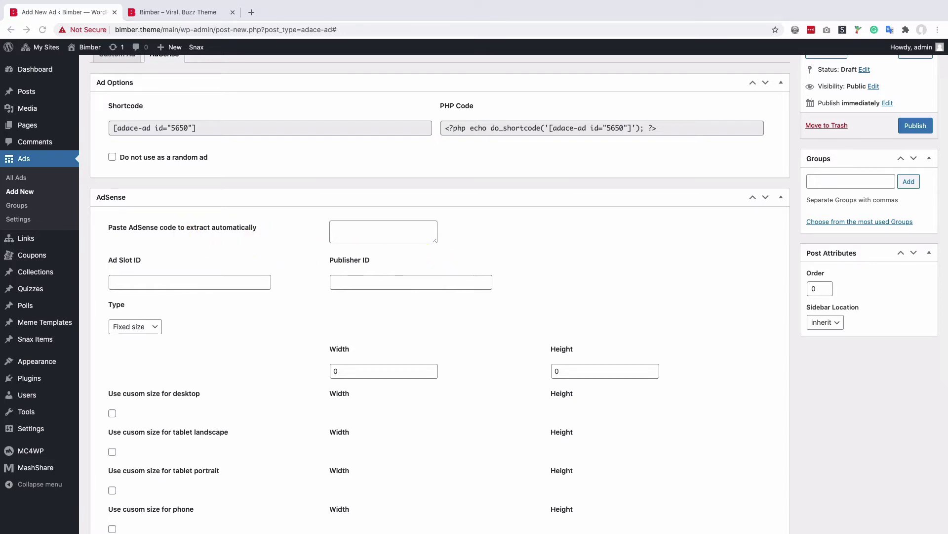
left_click(351, 231)
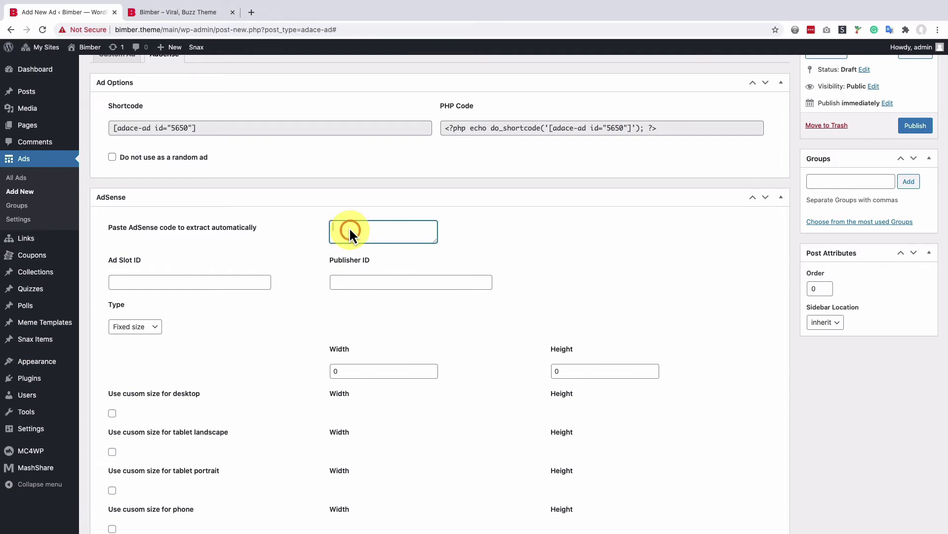
key("ctrl+v")
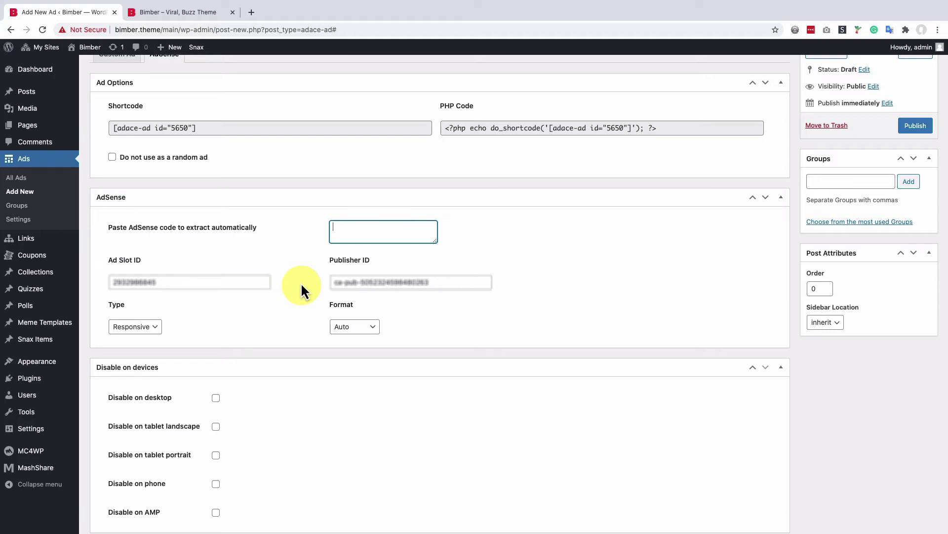
left_click(156, 323)
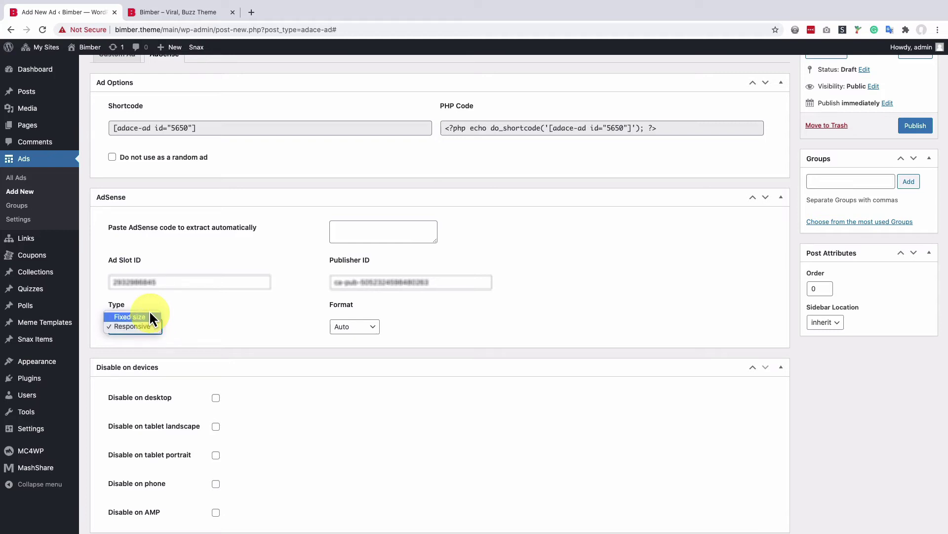
left_click(149, 317)
scroll(257, 340, "down", 3)
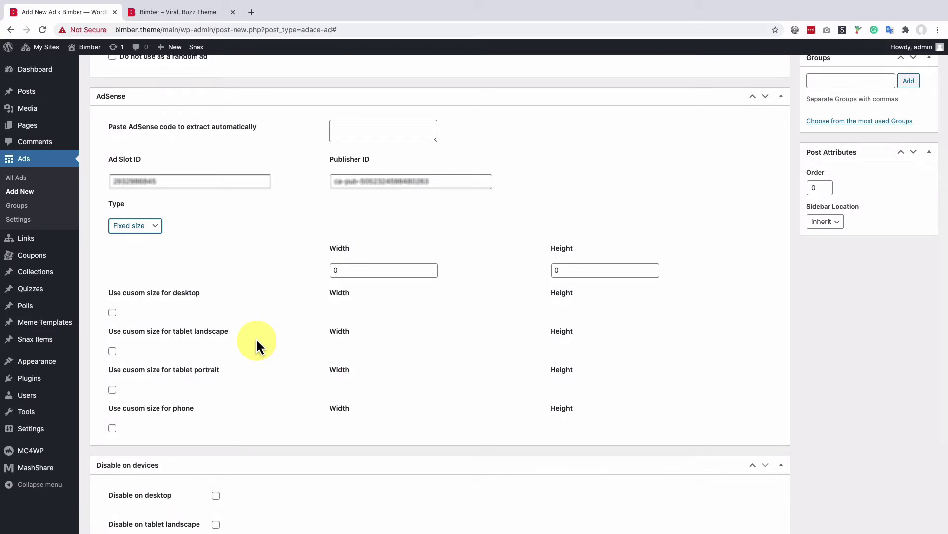
left_click(156, 224)
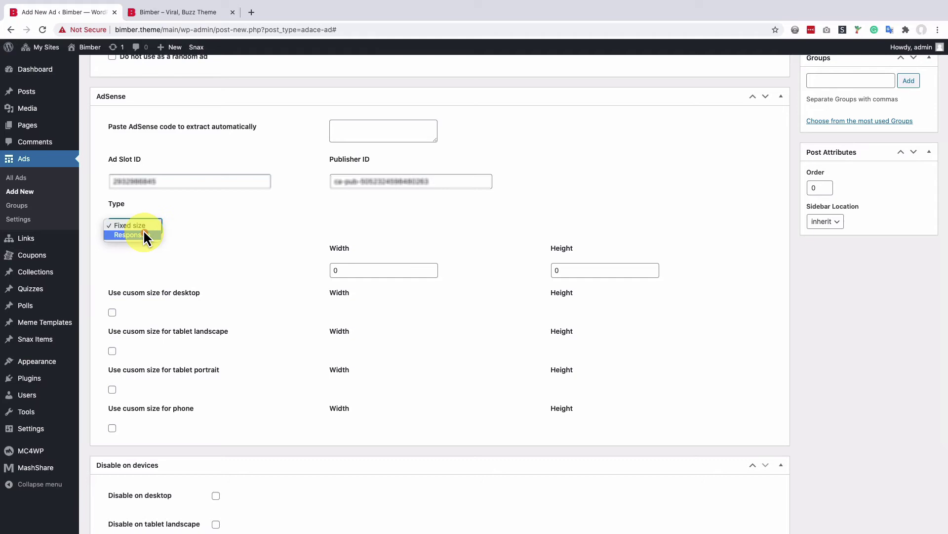
left_click(143, 233)
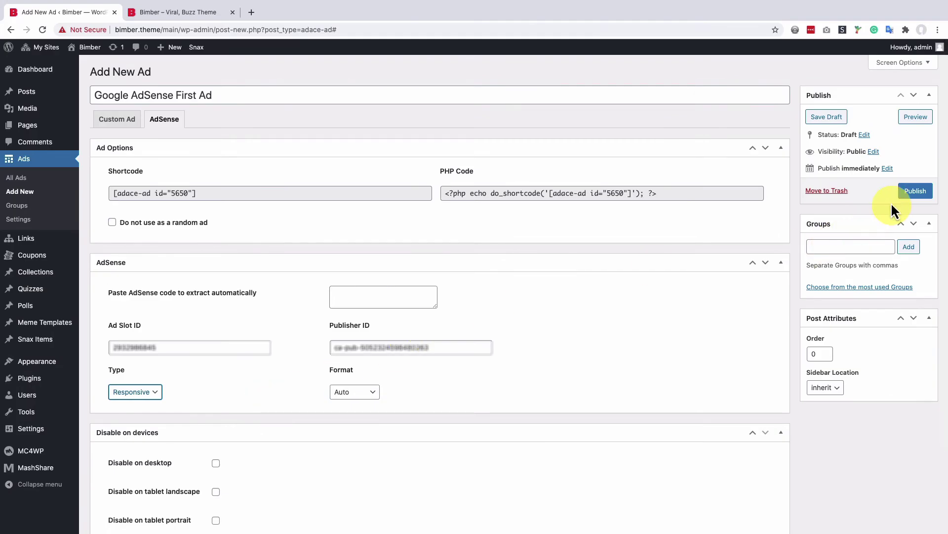
Step: Publish the AdSense ad and open the Ads Settings page in a new tab
left_click(914, 190)
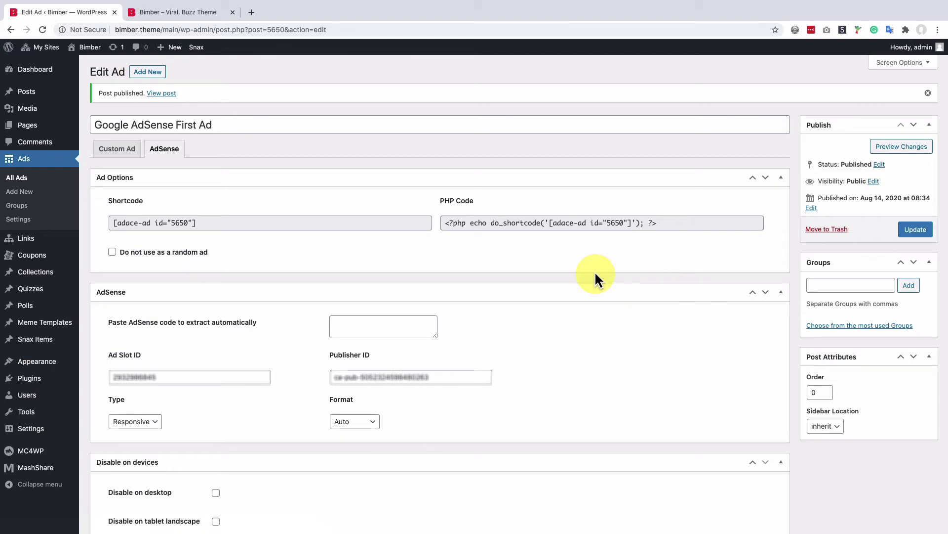
middle_click(25, 216)
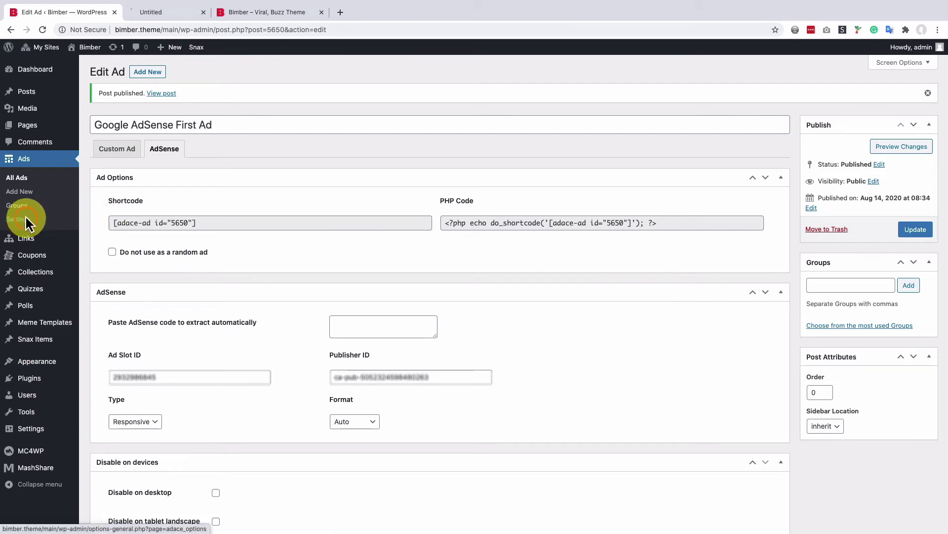
Step: Switch to the newly opened AdAce Options tab
left_click(158, 13)
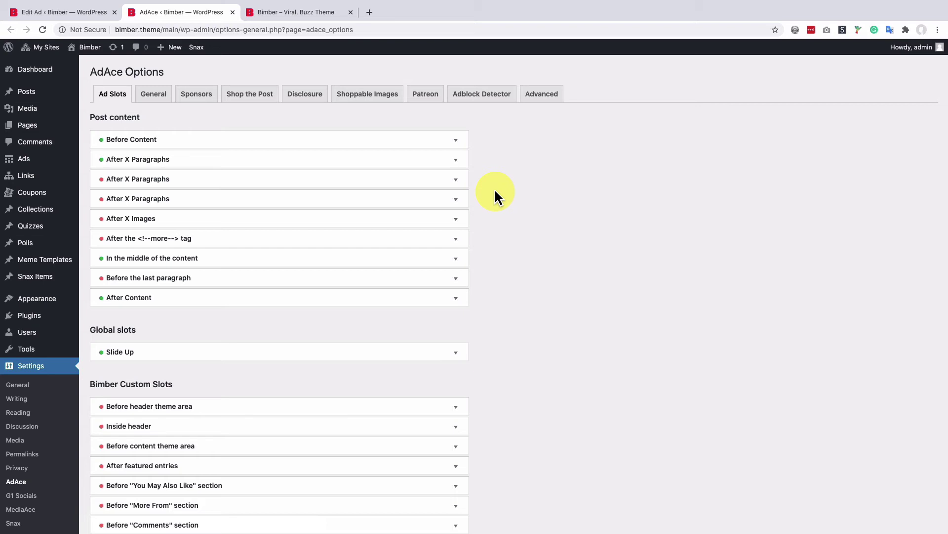
scroll(494, 195, "down", 2)
scroll(494, 195, "down", 1)
scroll(494, 195, "down", 2)
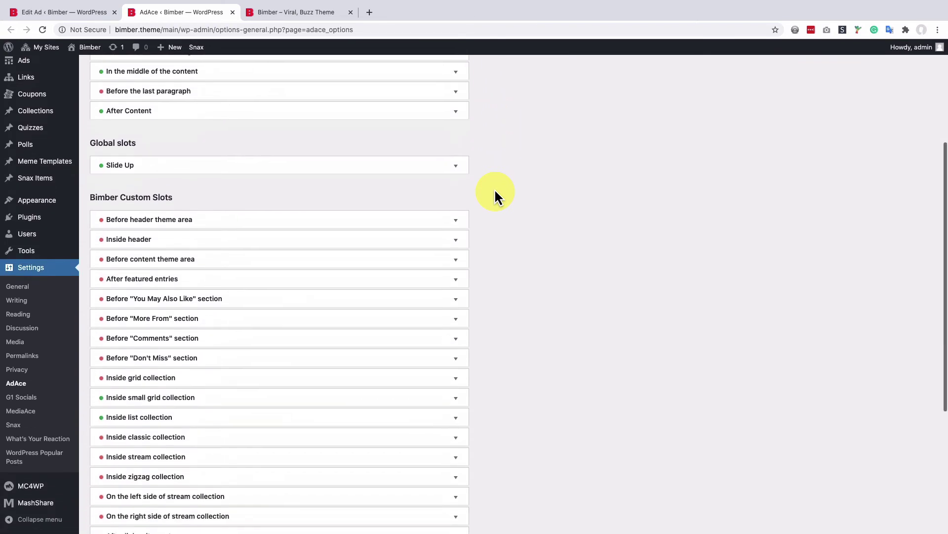
scroll(494, 195, "down", 1)
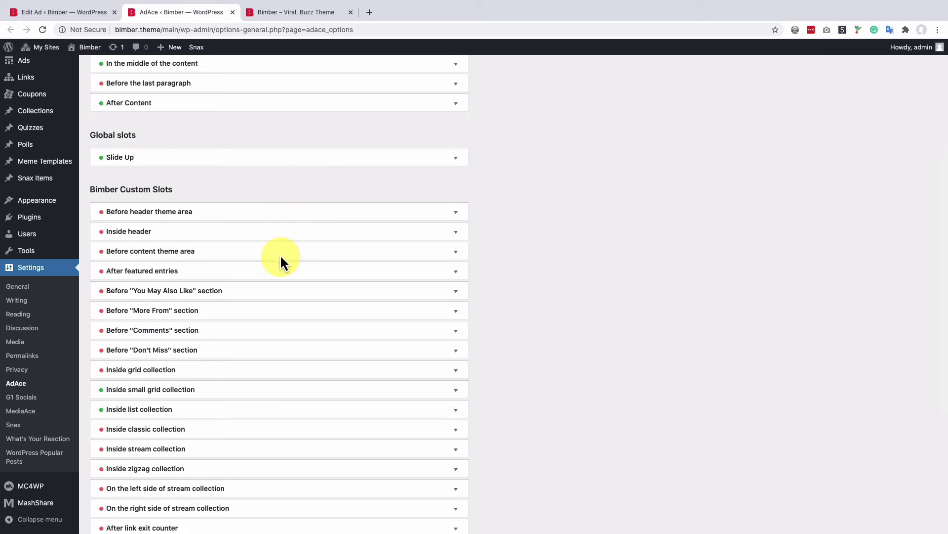
Step: Expand 'Before content theme area' and choose 'Google AdSense First Ad' as its ad
left_click(157, 251)
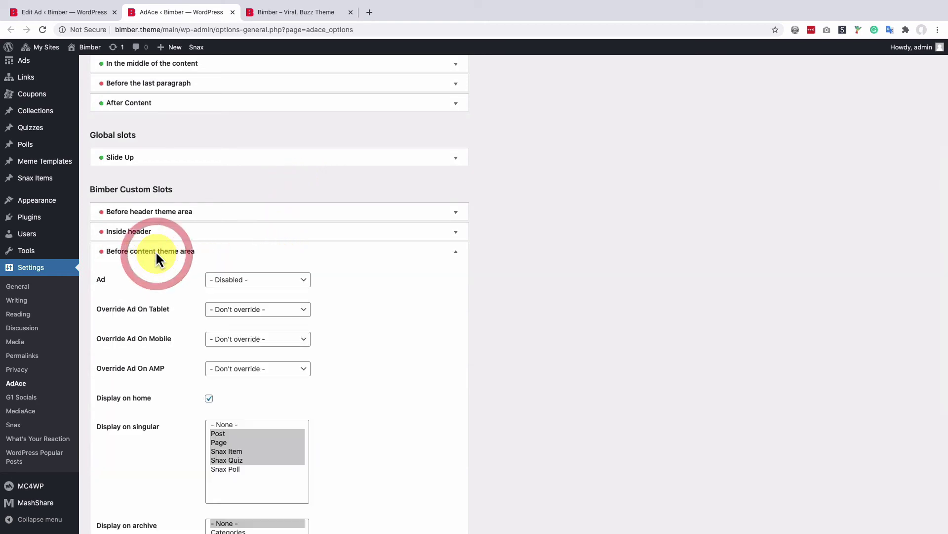
left_click(223, 284)
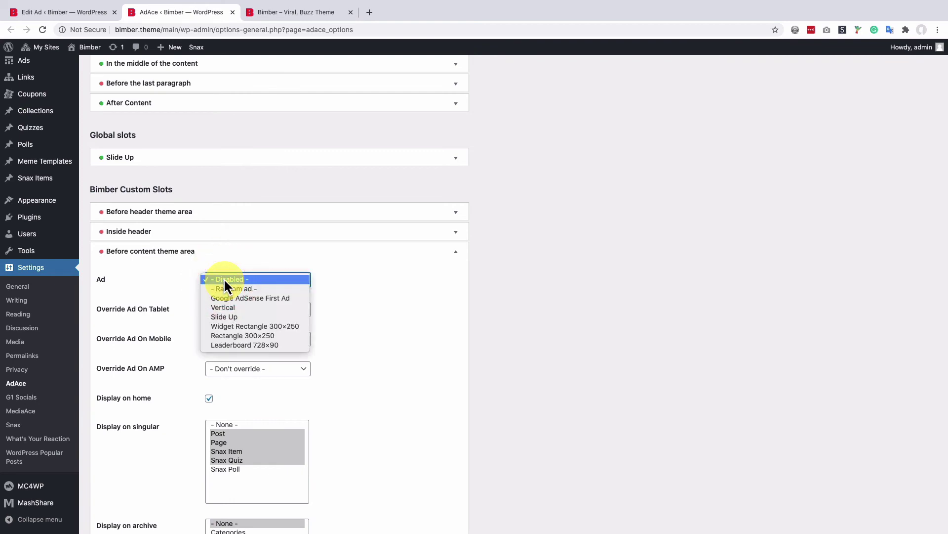
left_click(226, 297)
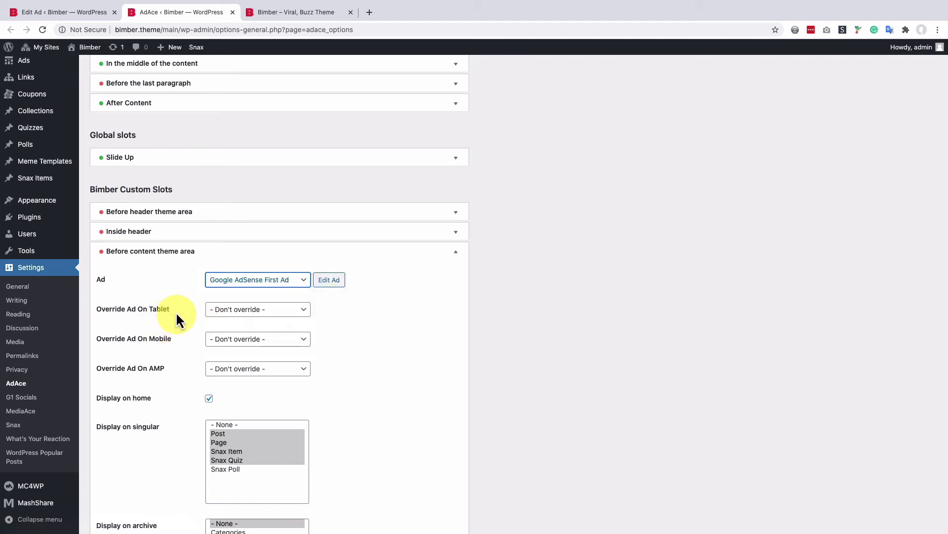
scroll(175, 312, "down", 1)
scroll(176, 313, "down", 1)
scroll(175, 311, "down", 2)
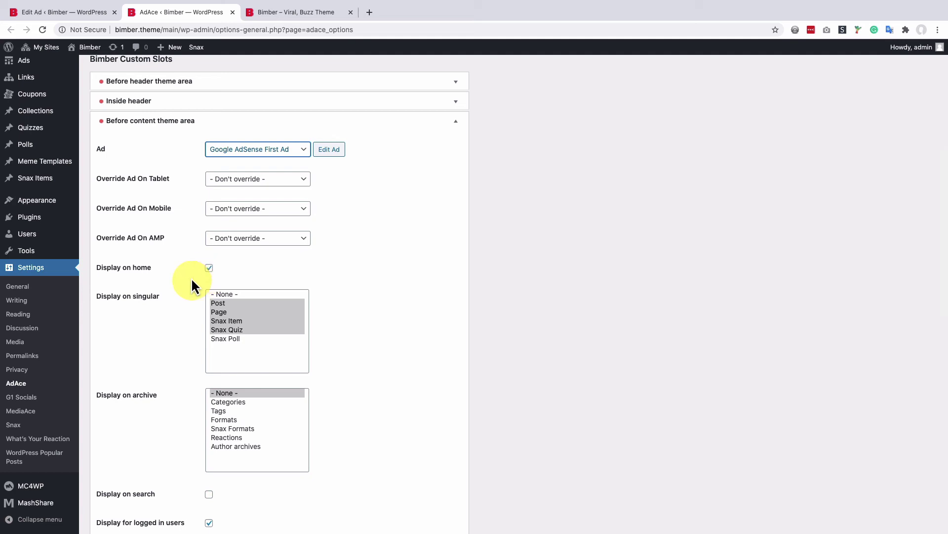
scroll(191, 282, "down", 1)
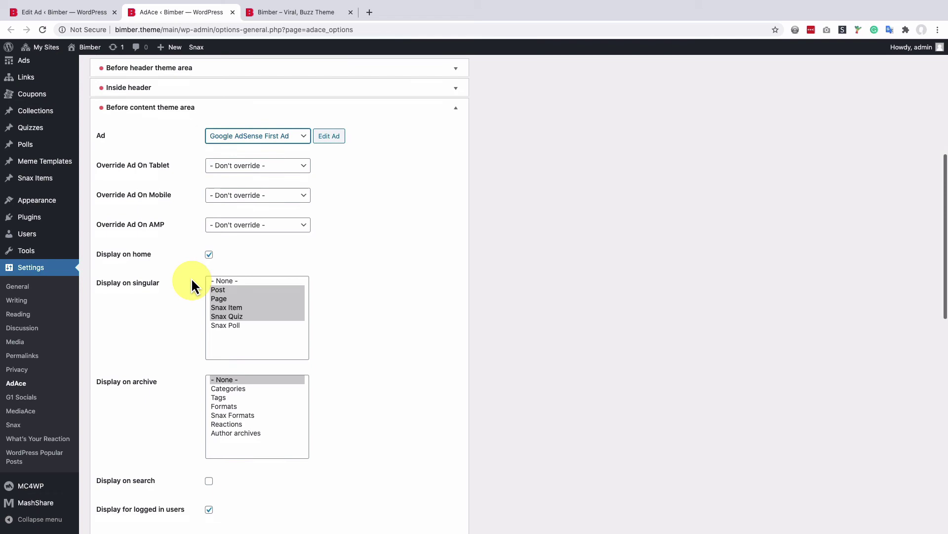
scroll(191, 283, "down", 3)
scroll(191, 282, "down", 2)
scroll(192, 281, "up", 3)
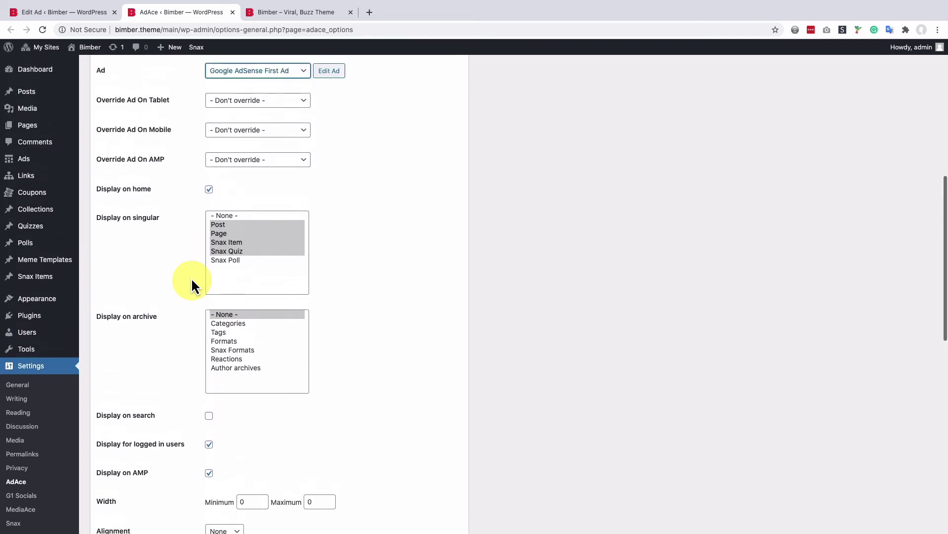
scroll(192, 282, "up", 2)
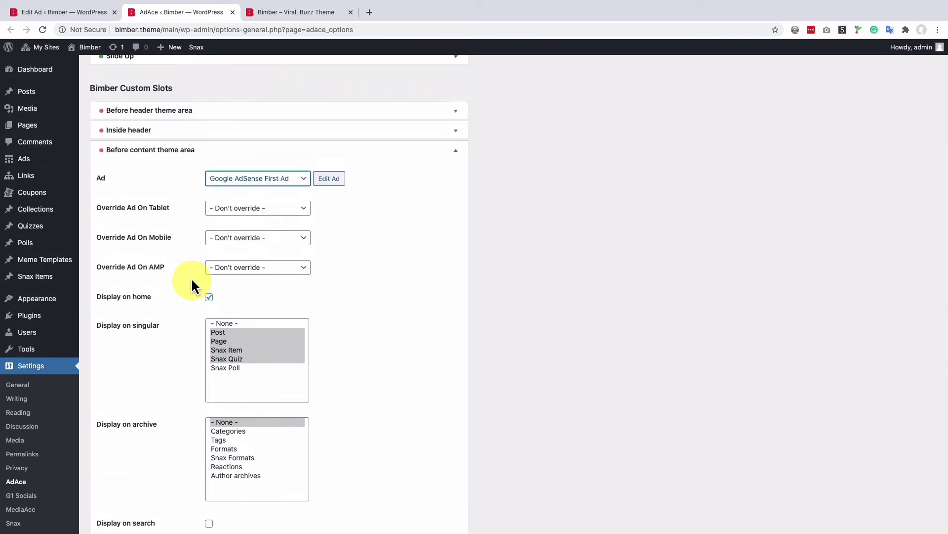
scroll(192, 278, "down", 3)
scroll(191, 278, "down", 5)
scroll(191, 278, "down", 1)
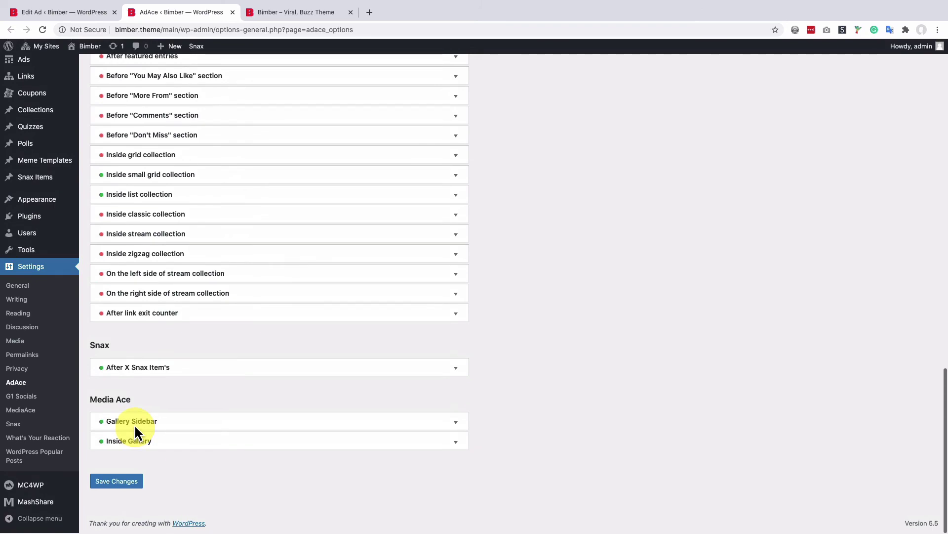
Step: Save Changes on the AdAce Options page
left_click(117, 480)
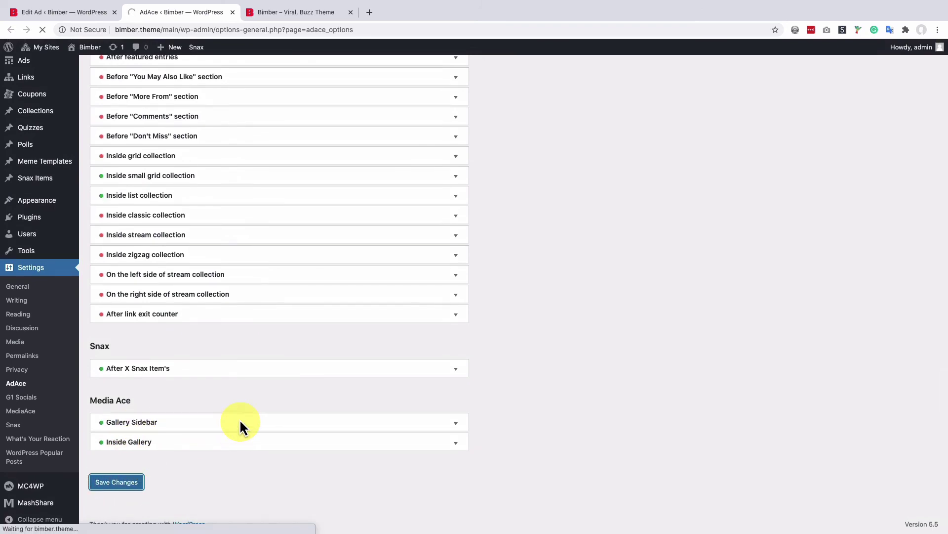
scroll(240, 419, "down", 3)
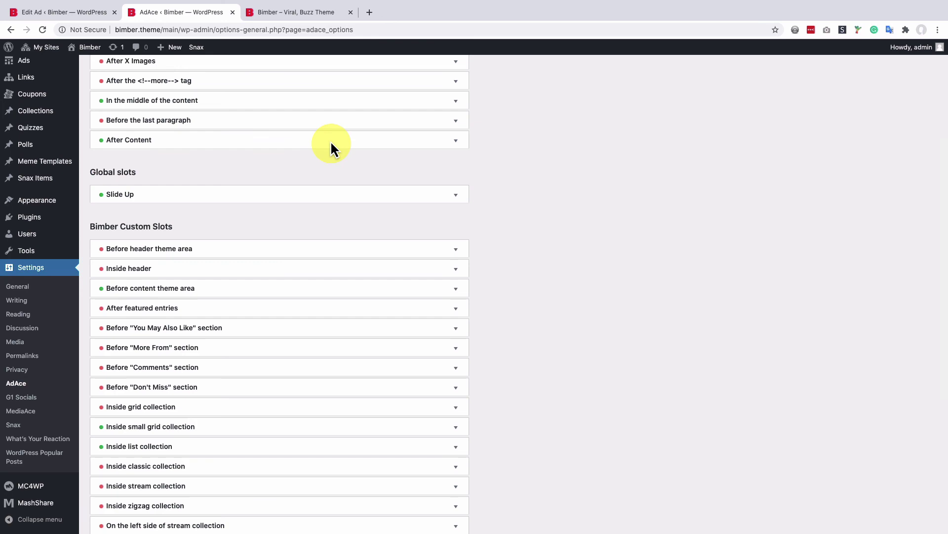
Step: Reload the 'Bimber – Viral, Buzz Theme' homepage tab to check for the ad
left_click(301, 12)
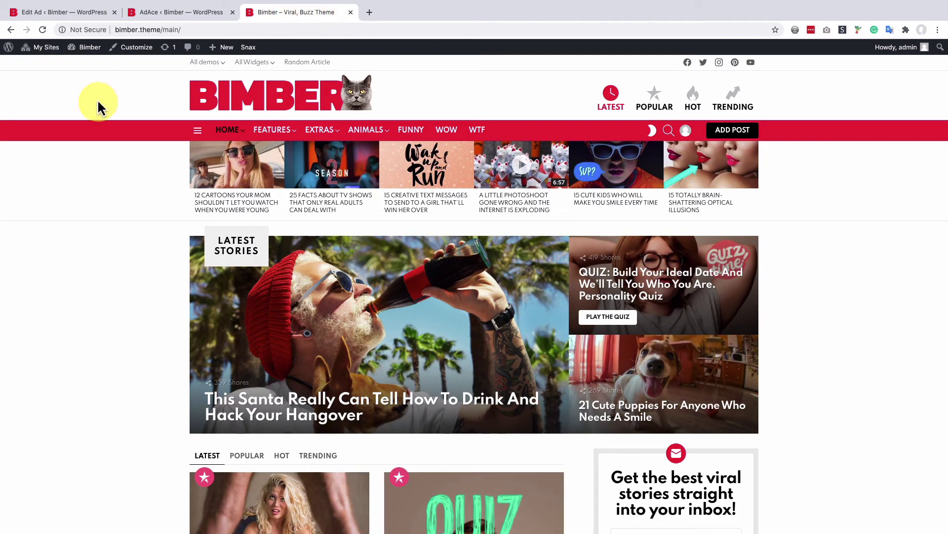
left_click(42, 29)
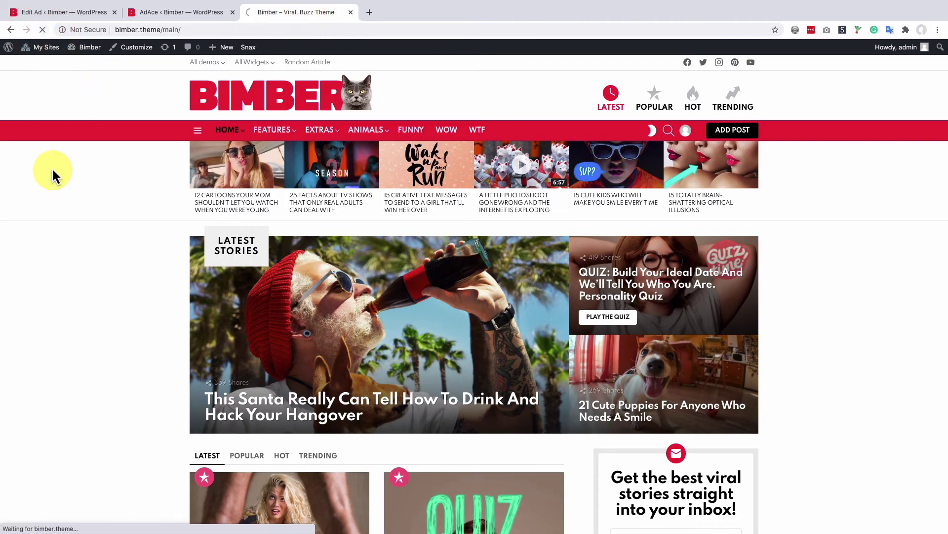